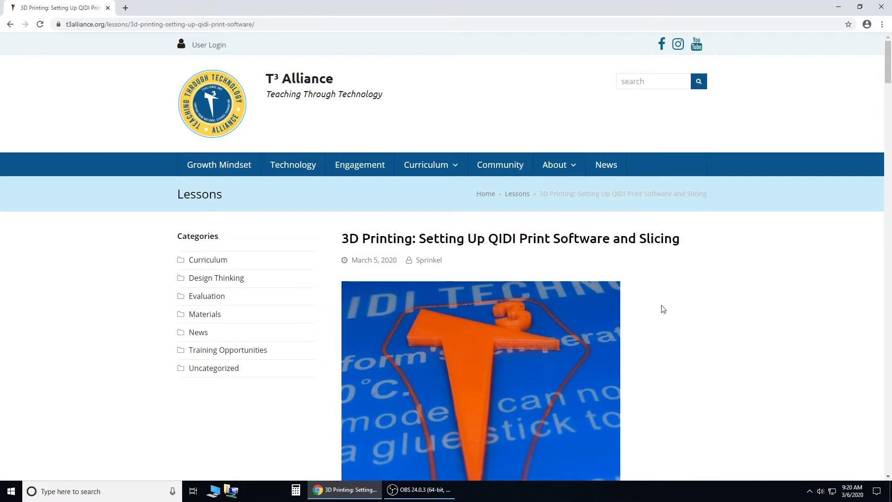
Scroll the lesson page to the Parts List with the QIDI Print Software and T3 Logo links
{"action": "scroll", "coordinate": [663, 309], "scroll_direction": "down", "scroll_amount": 4}
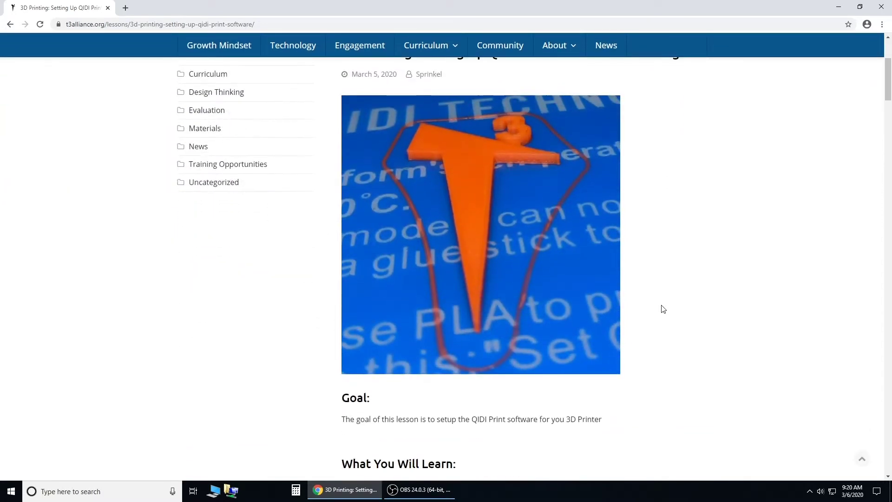
{"action": "scroll", "coordinate": [663, 310], "scroll_direction": "up", "scroll_amount": 2}
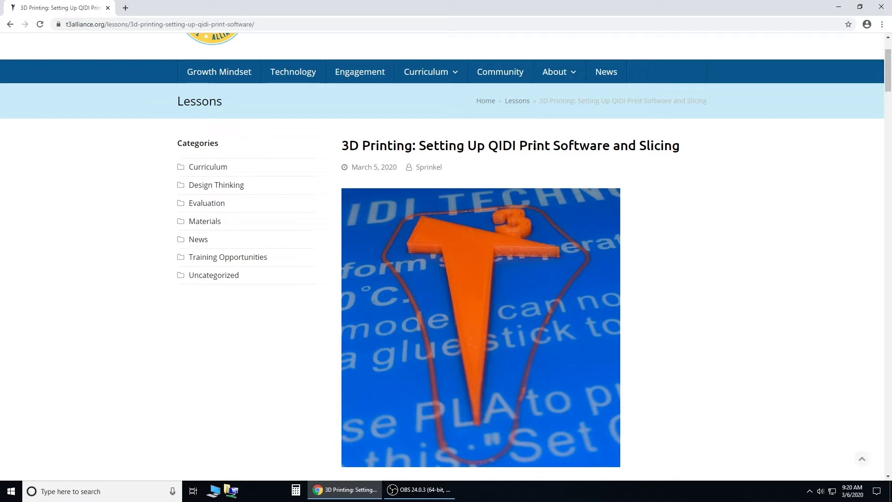
{"action": "scroll", "coordinate": [623, 290], "scroll_direction": "down", "scroll_amount": 7}
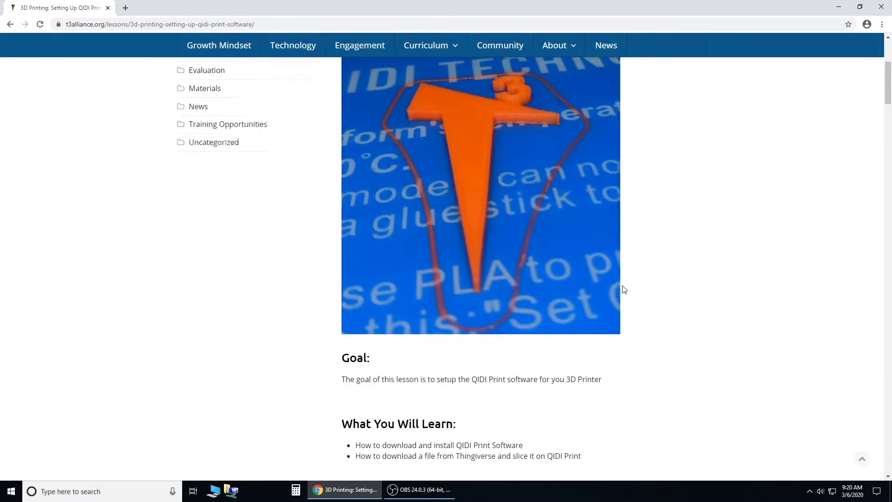
{"action": "scroll", "coordinate": [624, 289], "scroll_direction": "up", "scroll_amount": 2}
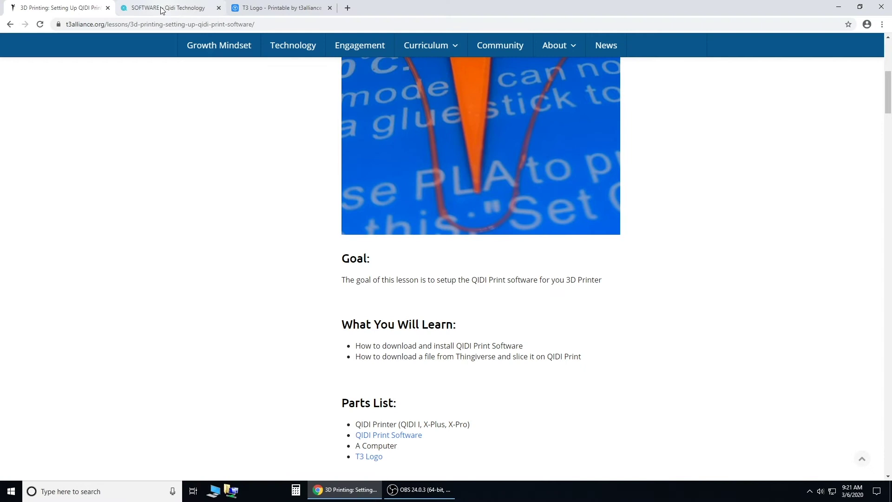
Download Qidi Setup 5.3.2.exe from Google Drive despite the virus-scan warning
{"action": "left_click", "coordinate": [180, 11]}
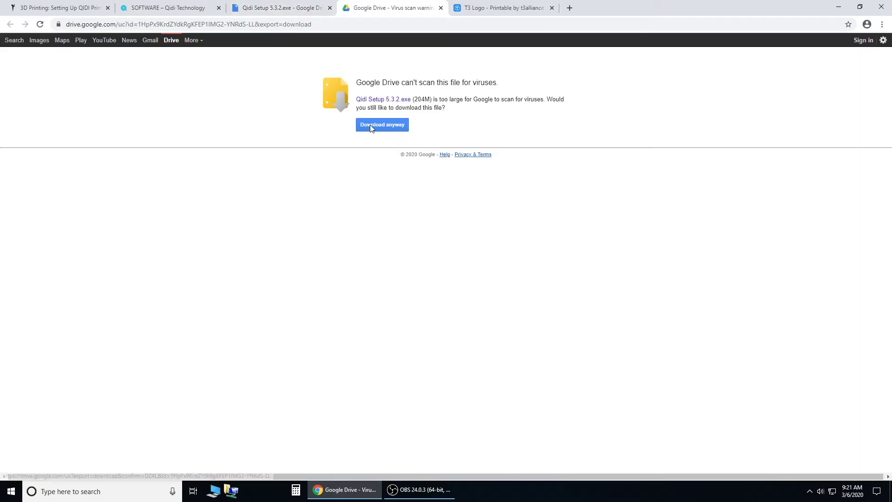
{"action": "left_click", "coordinate": [385, 128]}
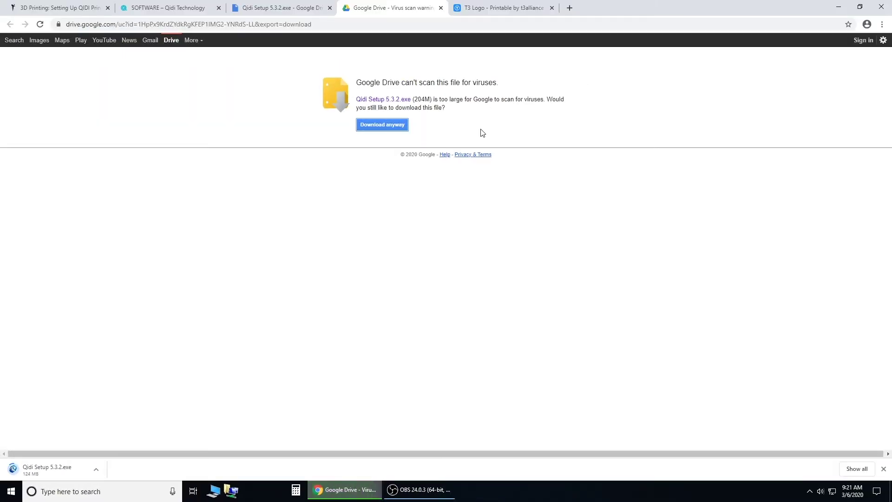
Download the T3 Logo - Printable design from Thingiverse as T3_Logo_-_Printable.zip
{"action": "left_click", "coordinate": [479, 10]}
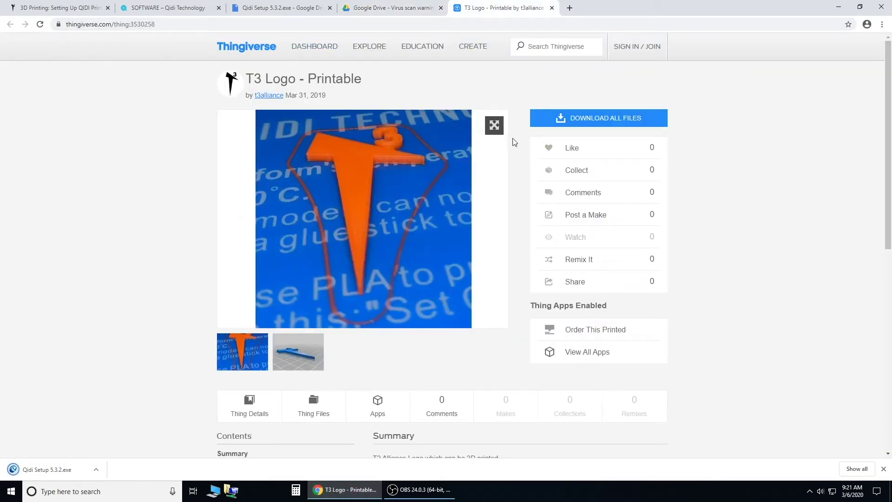
{"action": "left_click", "coordinate": [604, 122]}
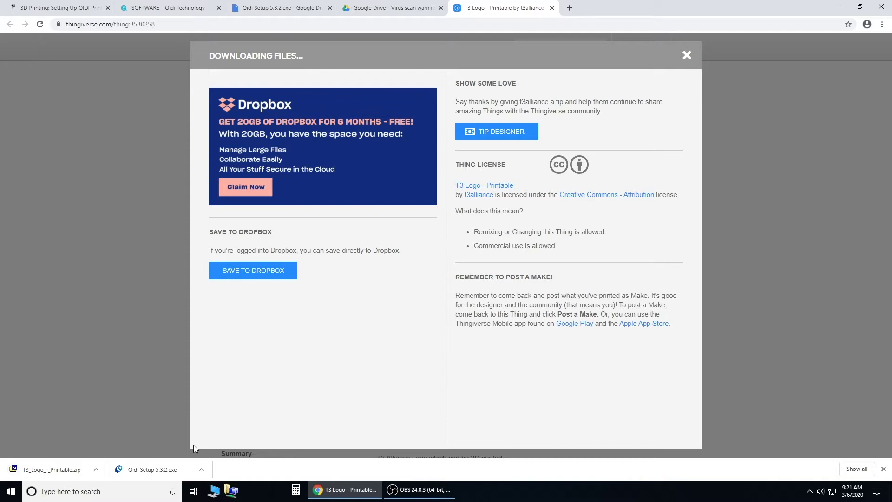
Launch the downloaded Qidi Setup installer, running it anyway past the Windows protection warning
{"action": "left_click", "coordinate": [156, 469]}
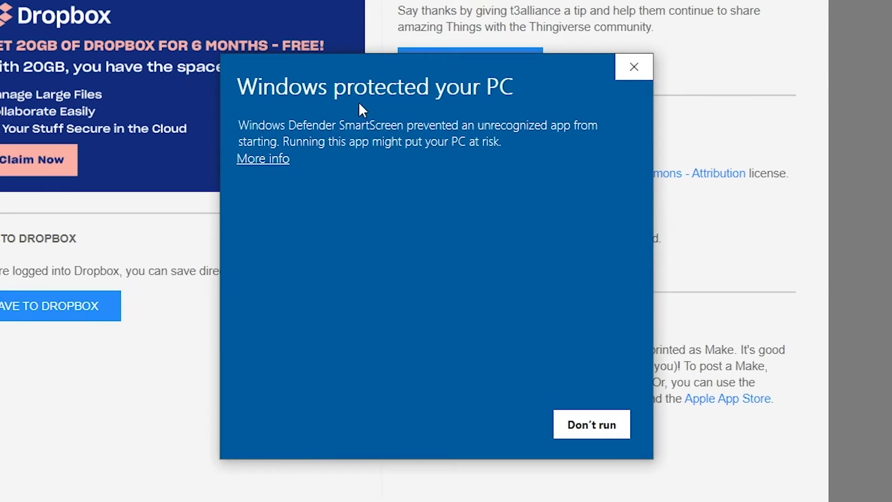
{"action": "left_click", "coordinate": [282, 159]}
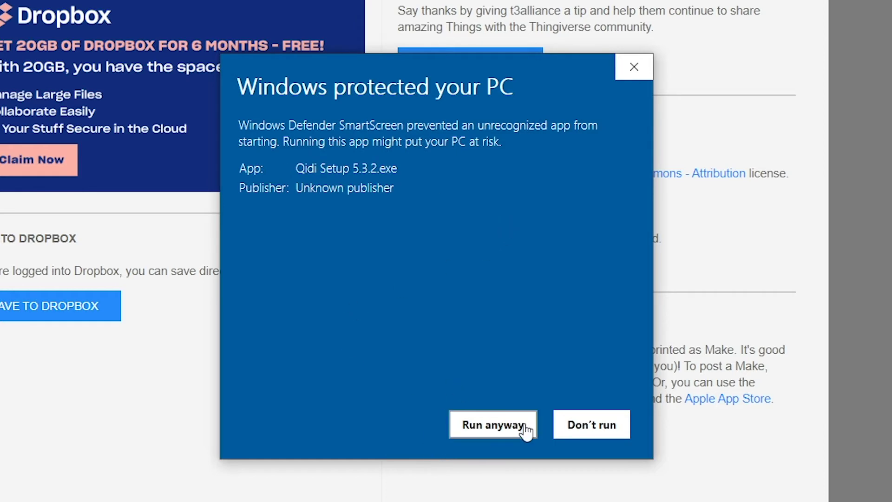
{"action": "left_click", "coordinate": [521, 425]}
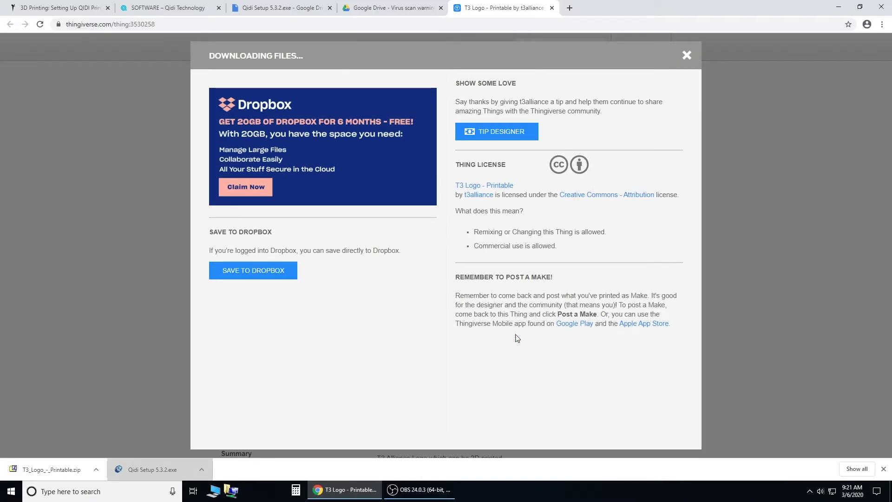
Confirm the language, accept the license and install Qidi Print 5.3.2 into the default folder
{"action": "left_click", "coordinate": [449, 265]}
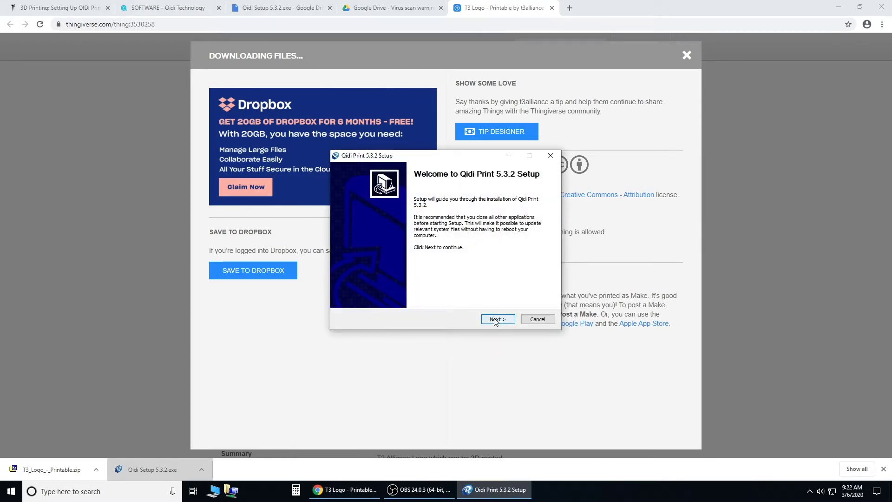
{"action": "left_click", "coordinate": [496, 320]}
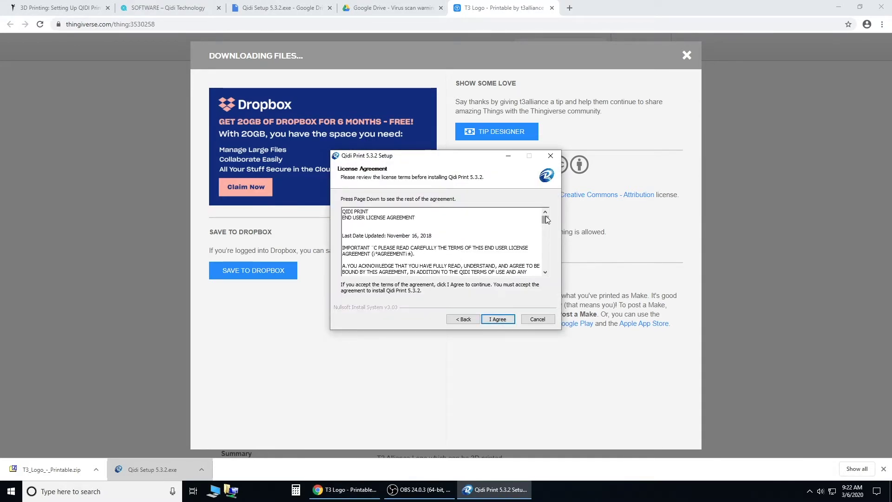
{"action": "left_click", "coordinate": [497, 318]}
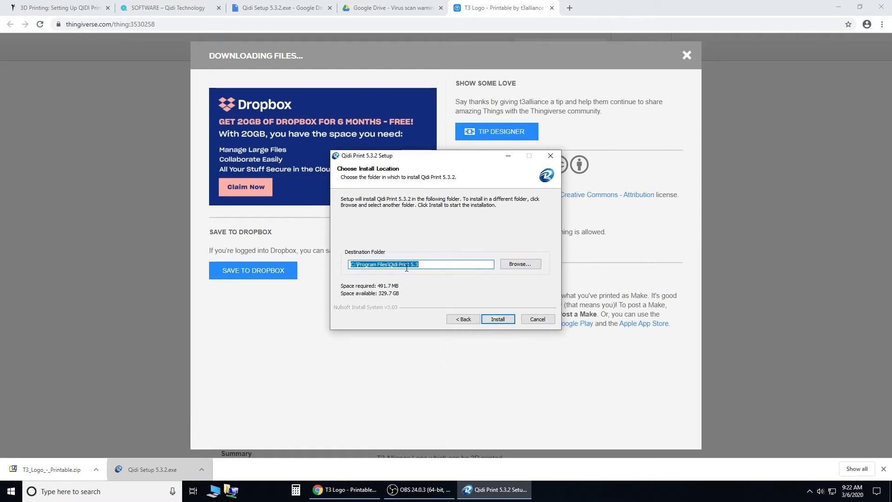
{"action": "left_click", "coordinate": [495, 321]}
{"action": "left_click", "coordinate": [77, 467]}
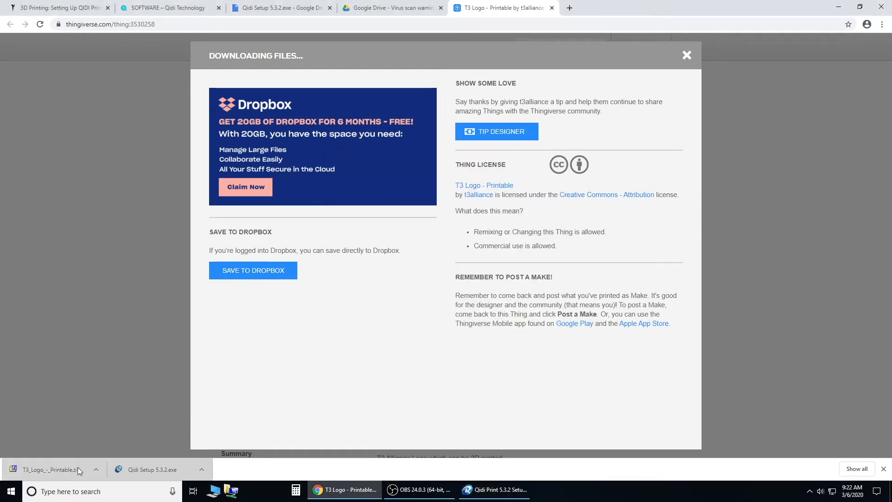
Extract the files folder from T3_Logo_-_Printable.zip in 7-Zip onto the desktop
{"action": "left_click", "coordinate": [46, 470]}
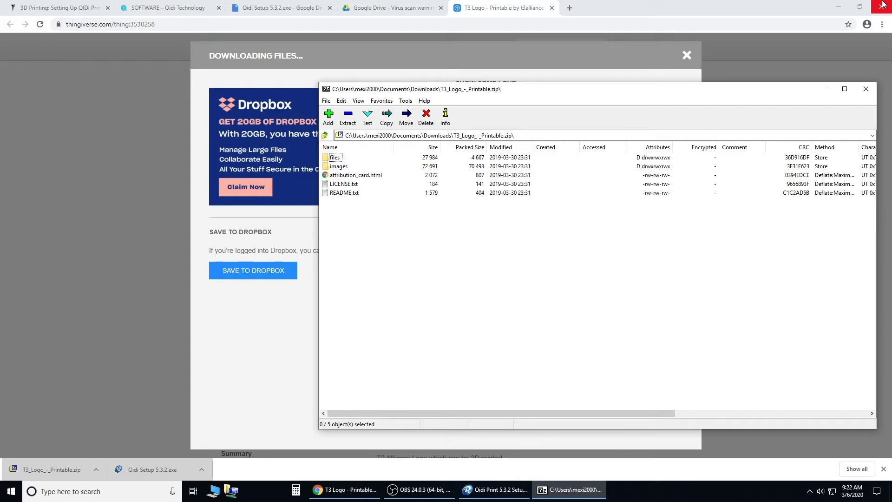
{"action": "left_click", "coordinate": [840, 5]}
{"action": "left_click", "coordinate": [839, 5]}
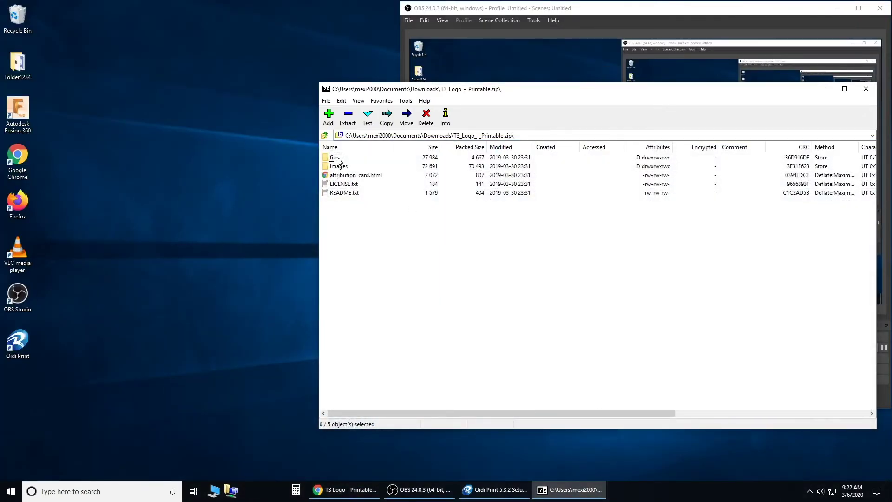
{"action": "left_click_drag", "start_coordinate": [351, 220], "coordinate": [338, 159]}
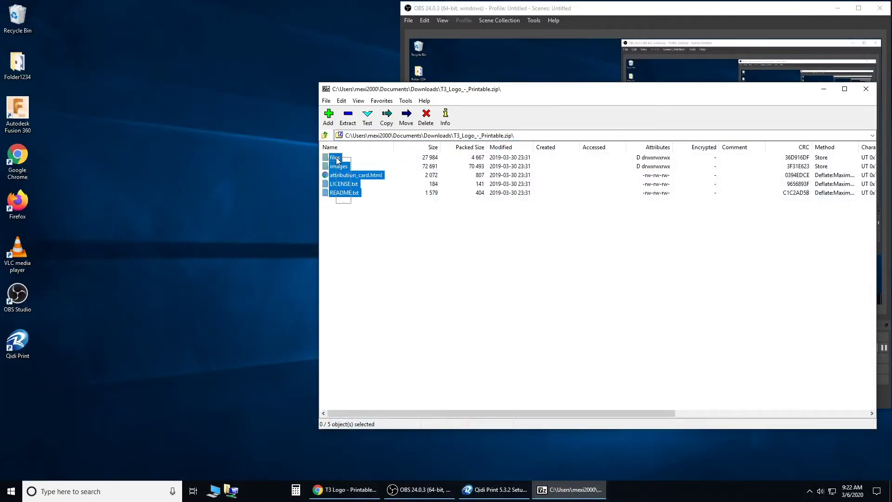
{"action": "left_click", "coordinate": [337, 159]}
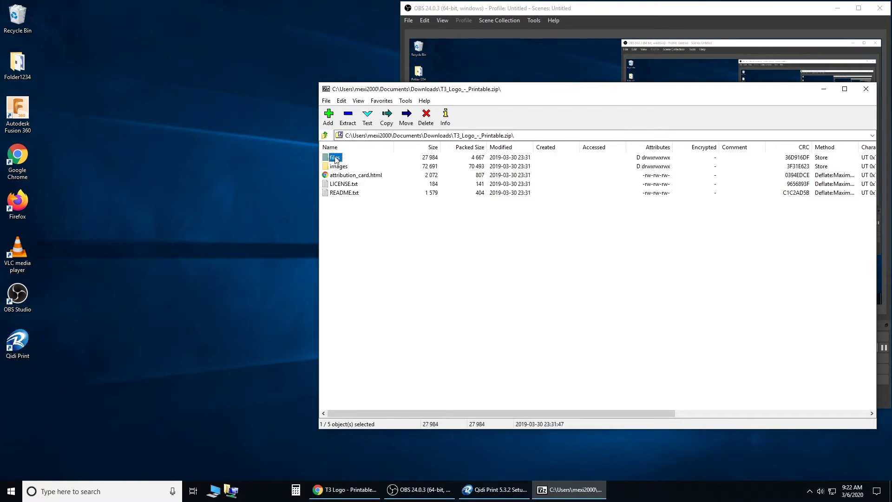
{"action": "left_click_drag", "start_coordinate": [26, 406], "coordinate": [21, 402]}
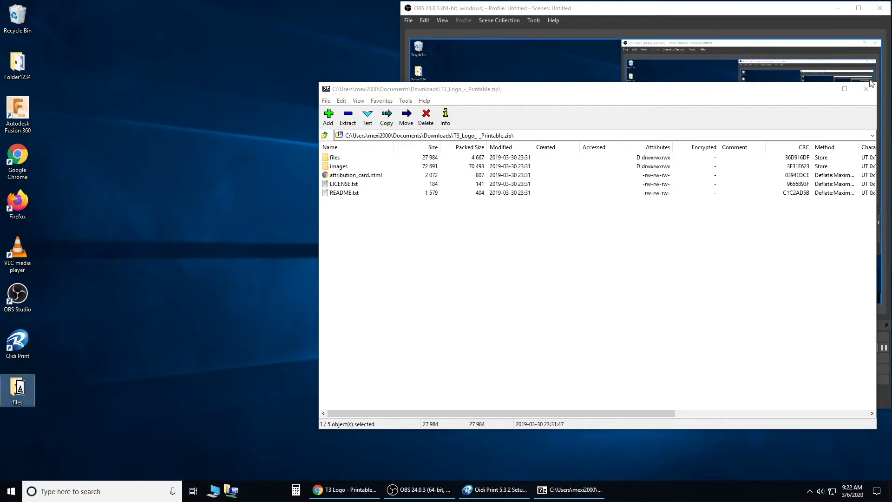
{"action": "left_click", "coordinate": [838, 8]}
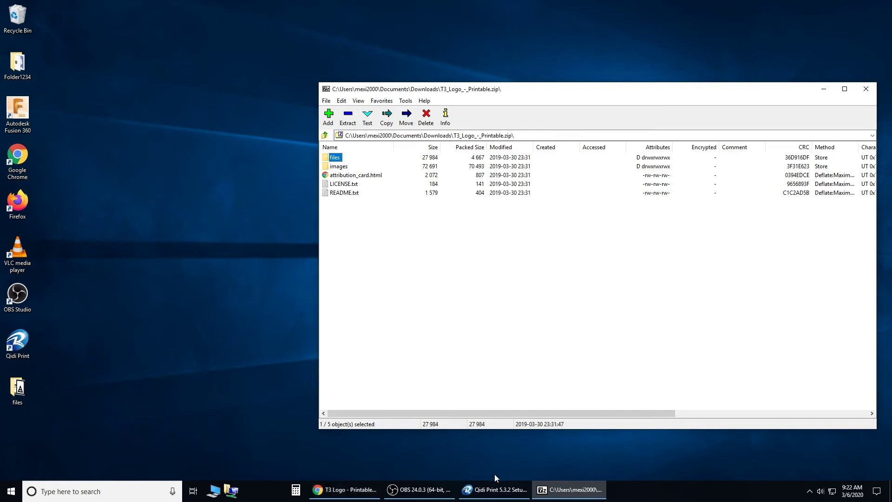
Finish Qidi Print setup, close the 7-Zip window and allow Qidi Print through the firewall
{"action": "left_click", "coordinate": [497, 490]}
{"action": "left_click", "coordinate": [494, 322]}
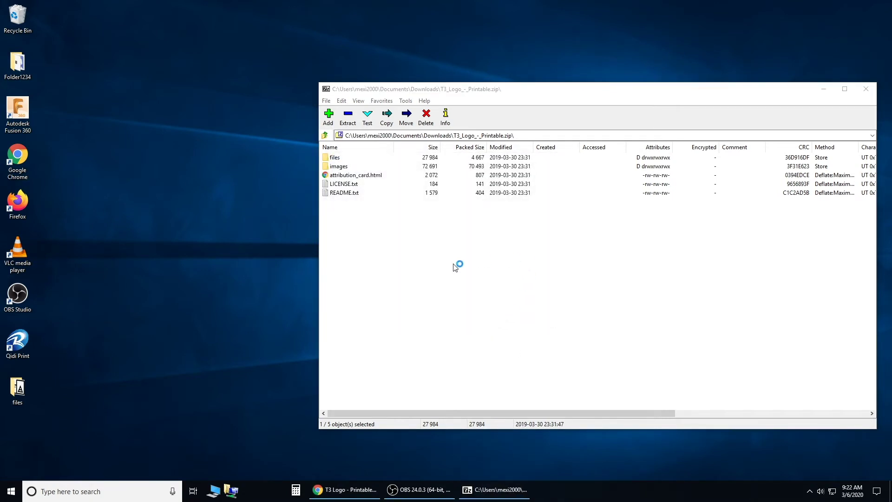
{"action": "left_click", "coordinate": [866, 89]}
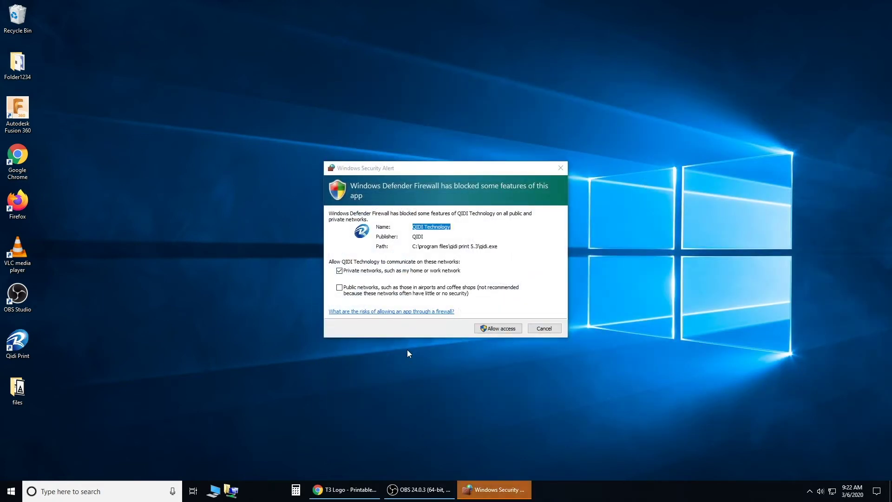
{"action": "left_click", "coordinate": [497, 328]}
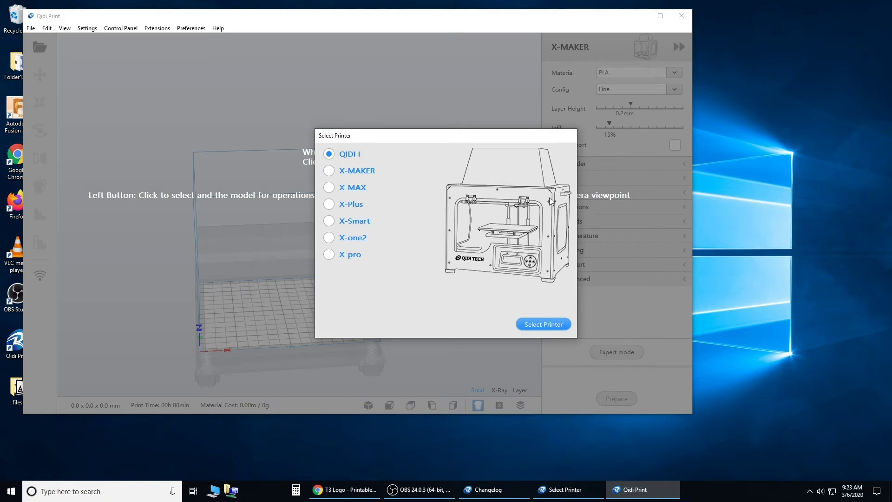
Select QIDI I as the printer, skip the changelog and tutorial, and maximize Qidi Print
{"action": "left_click", "coordinate": [545, 325]}
{"action": "left_click", "coordinate": [529, 314]}
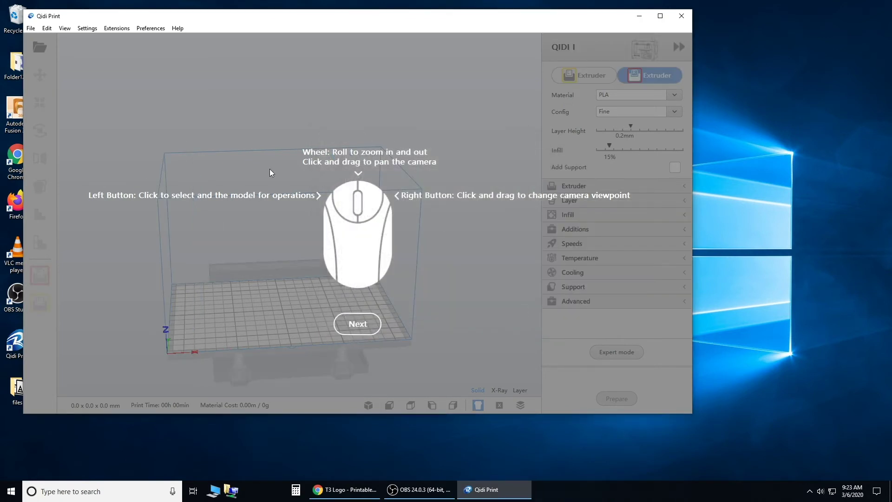
{"action": "left_click", "coordinate": [368, 324]}
{"action": "left_click", "coordinate": [360, 324]}
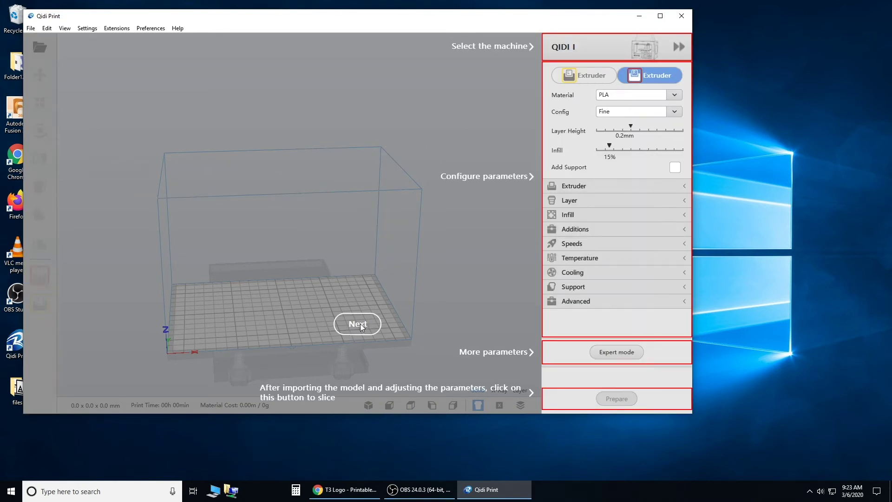
{"action": "left_click", "coordinate": [360, 323]}
{"action": "left_click", "coordinate": [360, 322]}
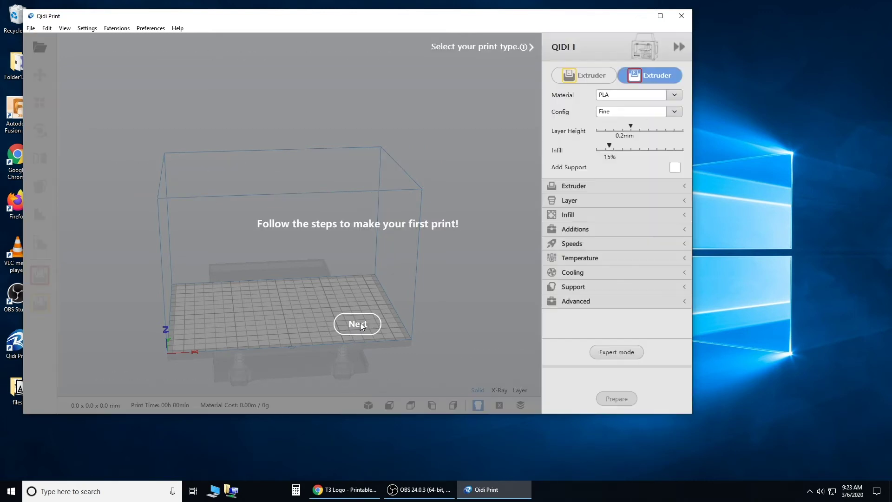
{"action": "left_click", "coordinate": [361, 322]}
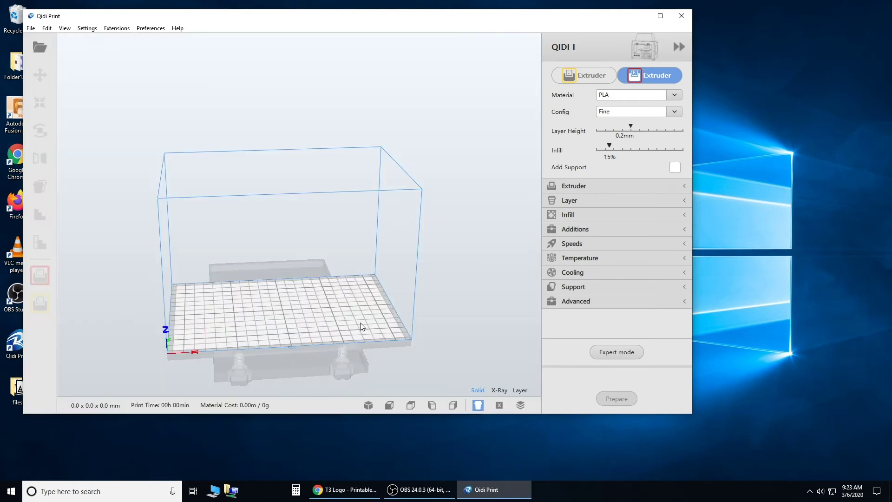
{"action": "left_click", "coordinate": [660, 16]}
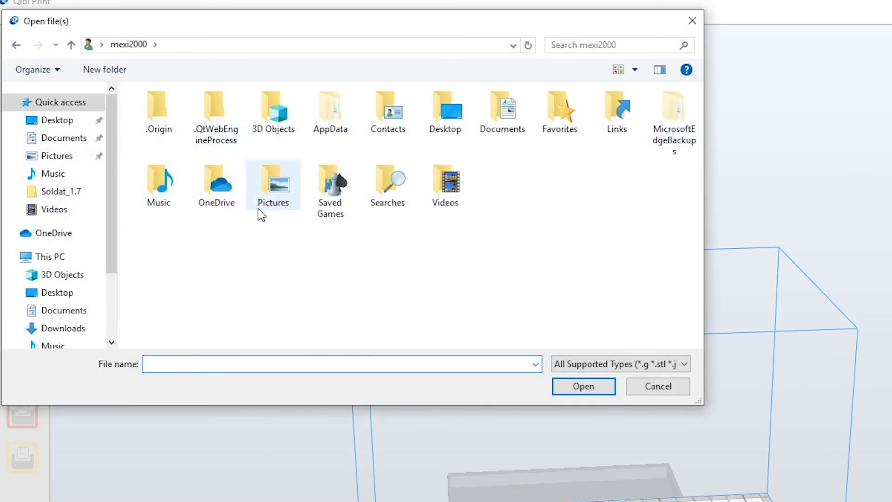
Browse to the Desktop files folder and select the T3Logo model file
{"action": "scroll", "coordinate": [110, 249], "scroll_direction": "down", "scroll_amount": 2}
{"action": "scroll", "coordinate": [106, 255], "scroll_direction": "up", "scroll_amount": 2}
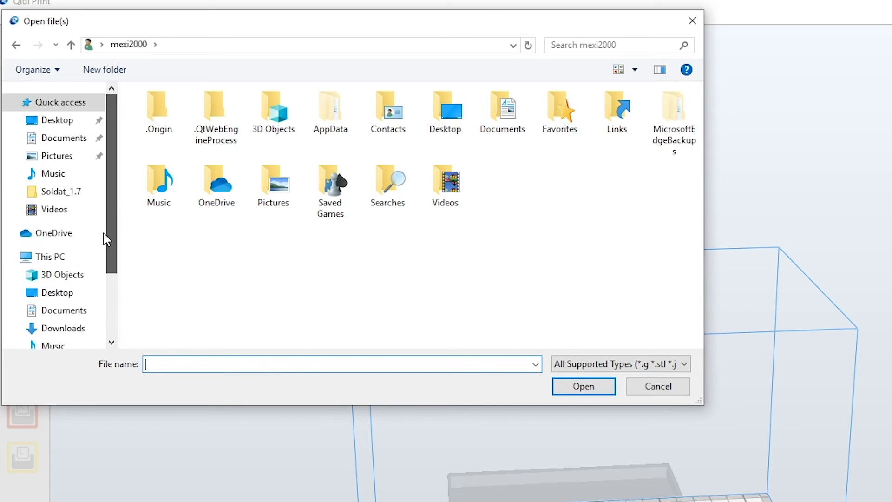
{"action": "left_click", "coordinate": [59, 293]}
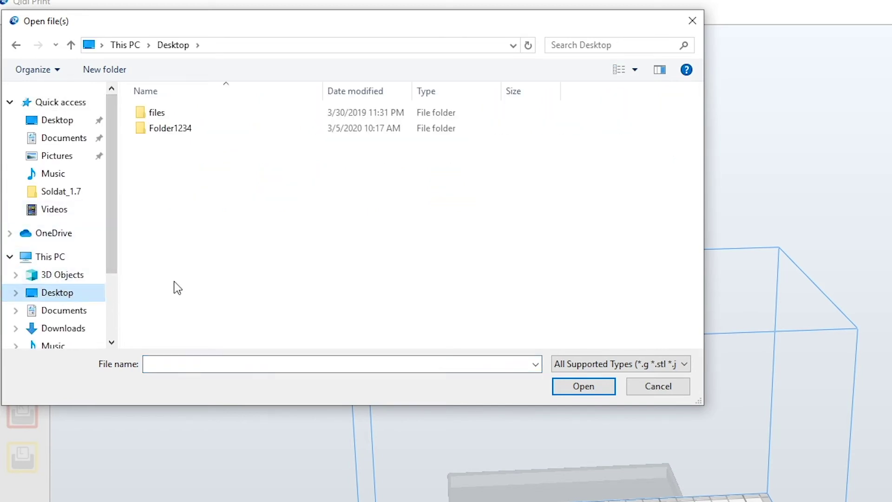
{"action": "double_click", "coordinate": [155, 113]}
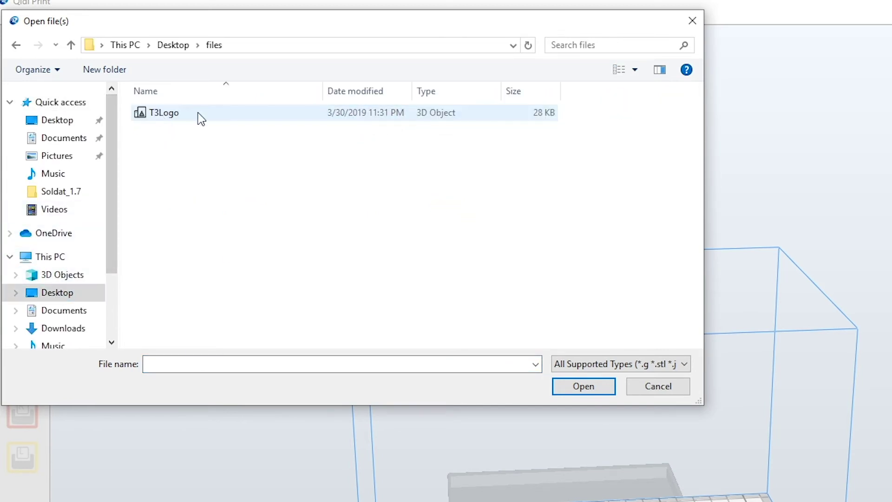
{"action": "left_click", "coordinate": [177, 117]}
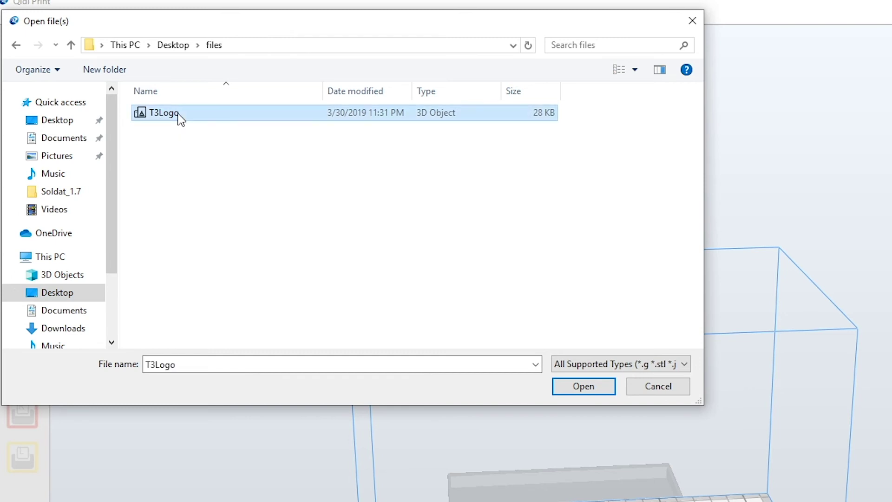
Load T3Logo onto the build plate and raise the printing temperature from 200 to 230 °C
{"action": "left_click", "coordinate": [575, 383]}
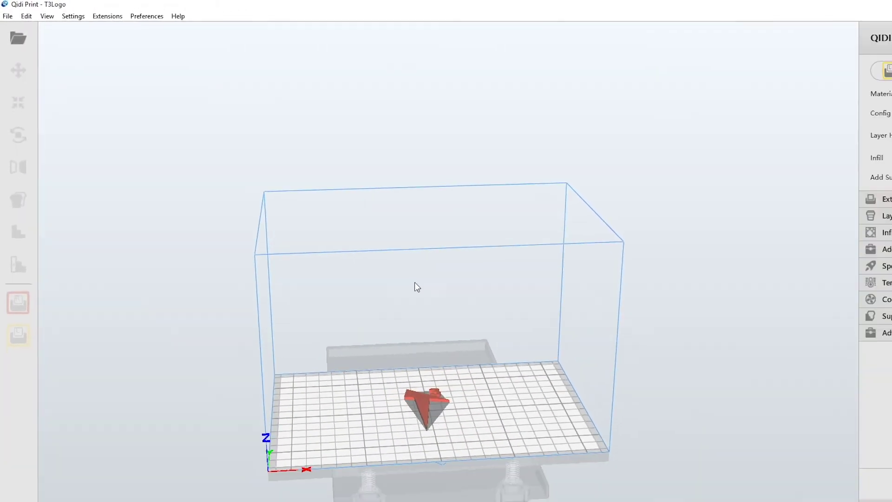
{"action": "right_click_drag", "start_coordinate": [433, 341], "coordinate": [370, 348]}
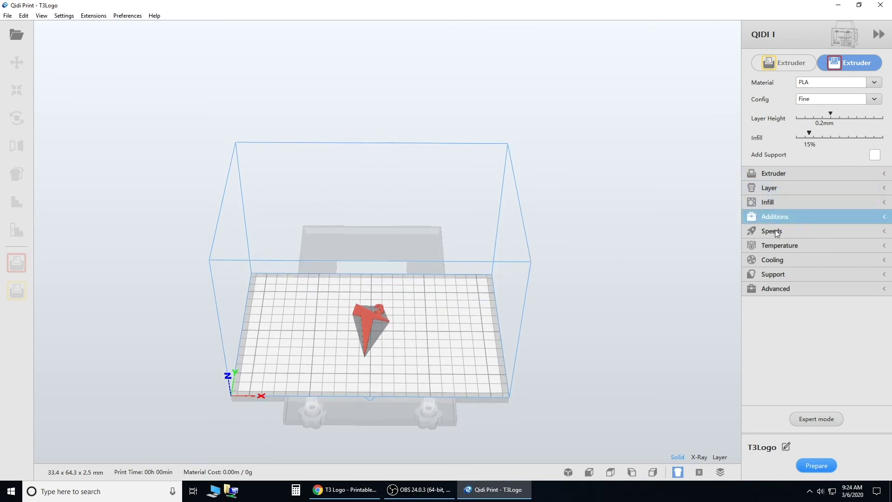
{"action": "left_click", "coordinate": [777, 248]}
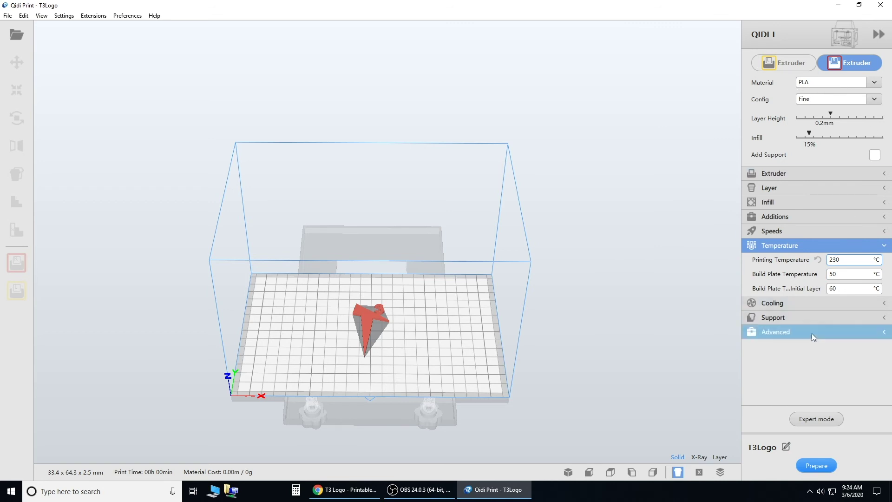
{"action": "left_click", "coordinate": [797, 247]}
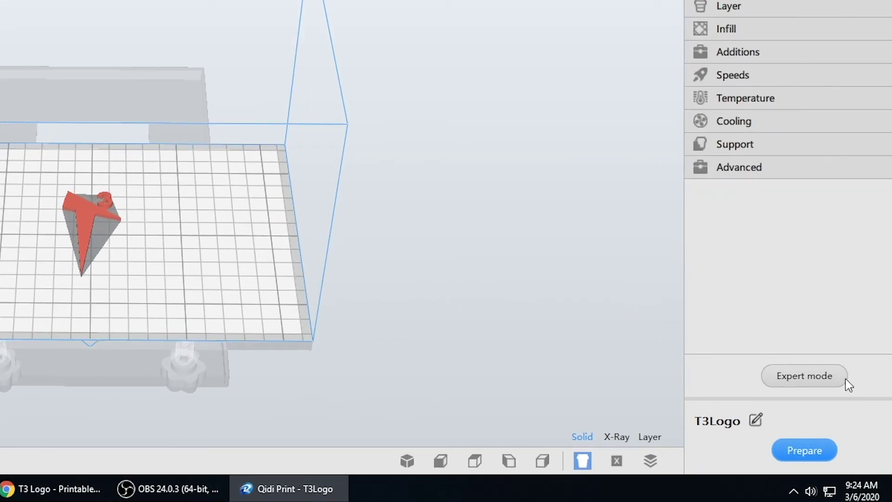
Slice T3Logo and save it as an X3G file named T3Logo in Desktop\files
{"action": "left_click", "coordinate": [806, 458]}
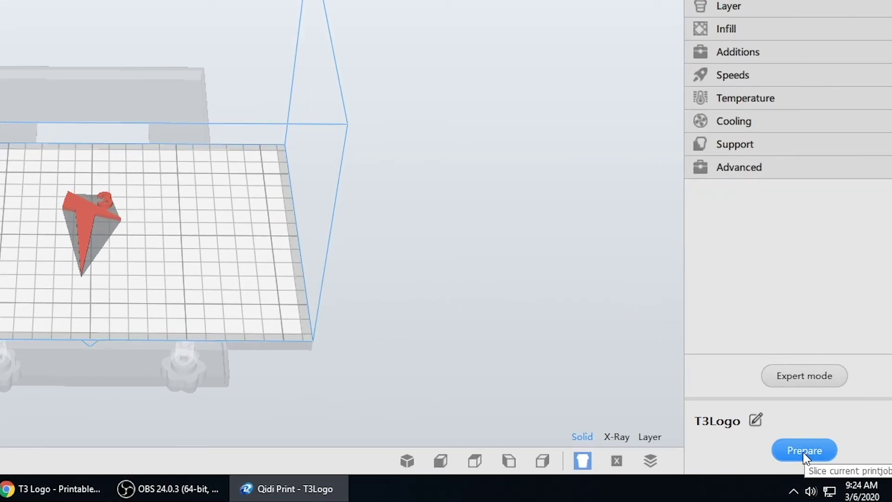
{"action": "left_click", "coordinate": [807, 456]}
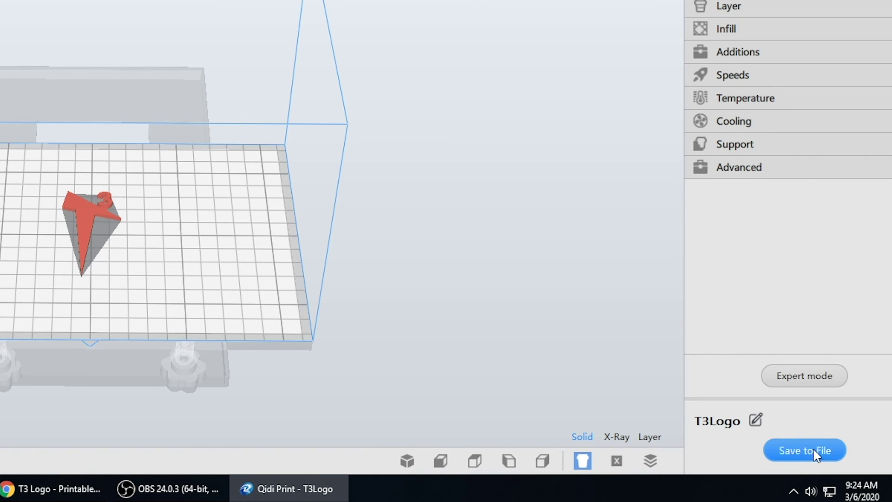
{"action": "left_click", "coordinate": [811, 449]}
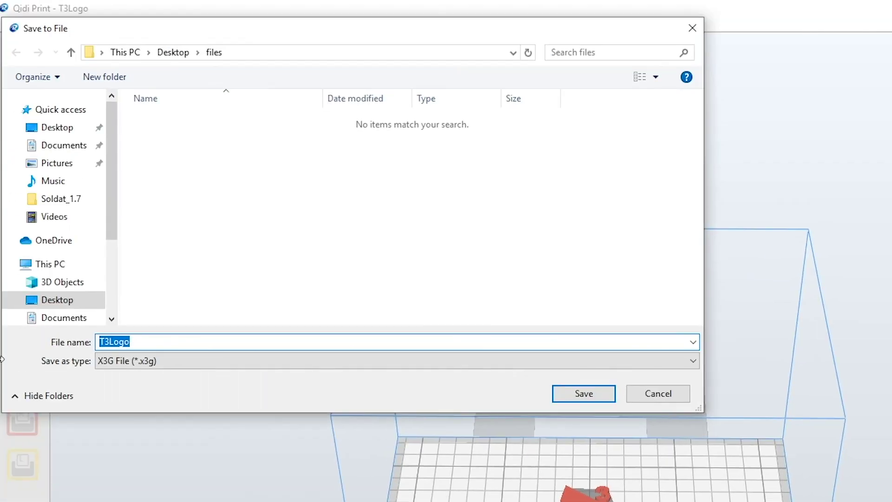
{"action": "scroll", "coordinate": [107, 149], "scroll_direction": "down", "scroll_amount": 1}
{"action": "scroll", "coordinate": [108, 128], "scroll_direction": "up", "scroll_amount": 1}
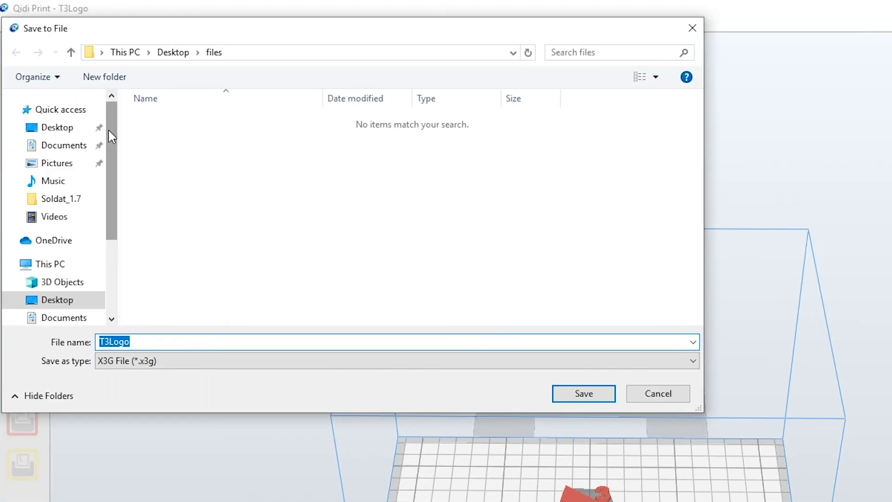
{"action": "left_click_drag", "start_coordinate": [112, 136], "coordinate": [110, 175]}
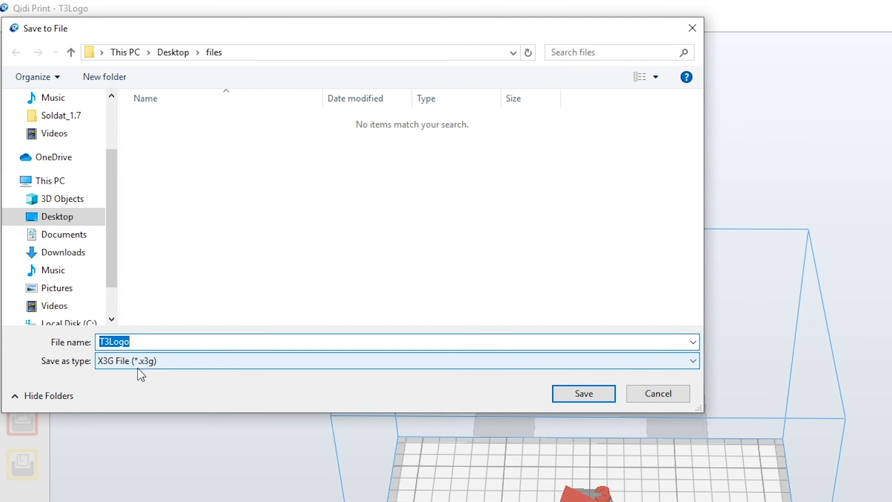
{"action": "left_click", "coordinate": [584, 393]}
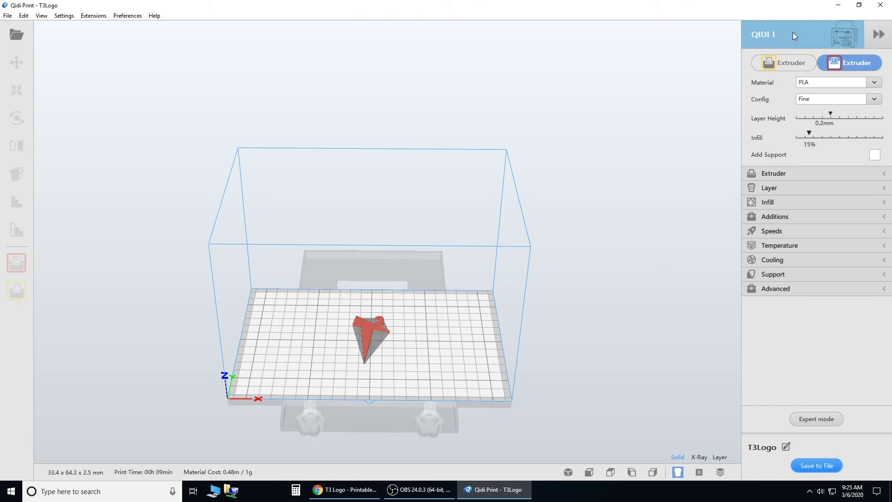
Switch the target printer from QIDI I to X-pro and confirm the header shows X-pro
{"action": "left_click", "coordinate": [779, 34]}
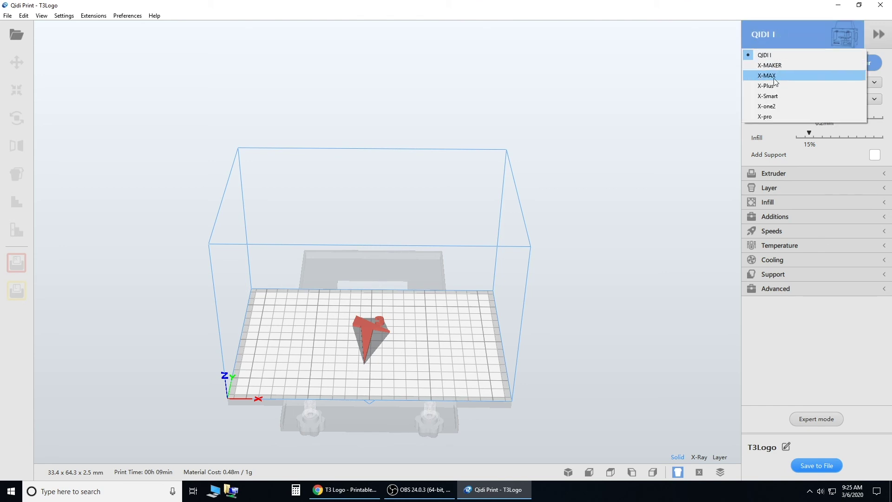
{"action": "left_click", "coordinate": [774, 119]}
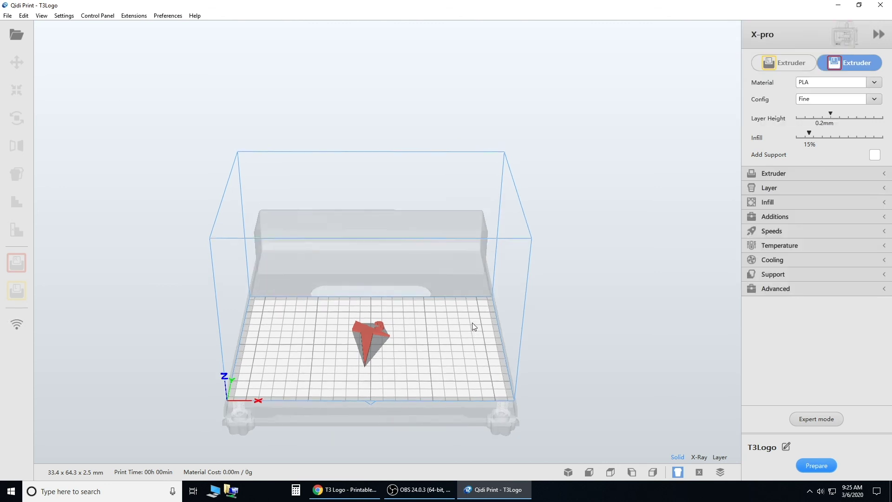
{"action": "left_click", "coordinate": [776, 44]}
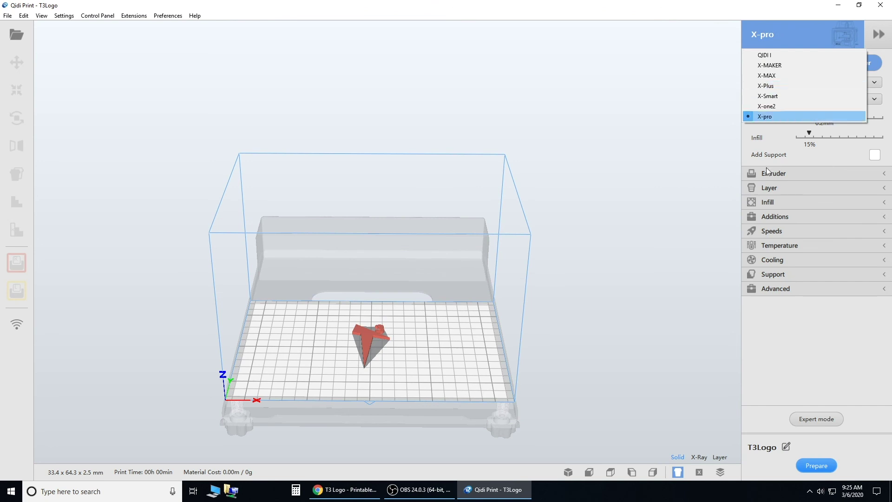
{"action": "left_click", "coordinate": [792, 400]}
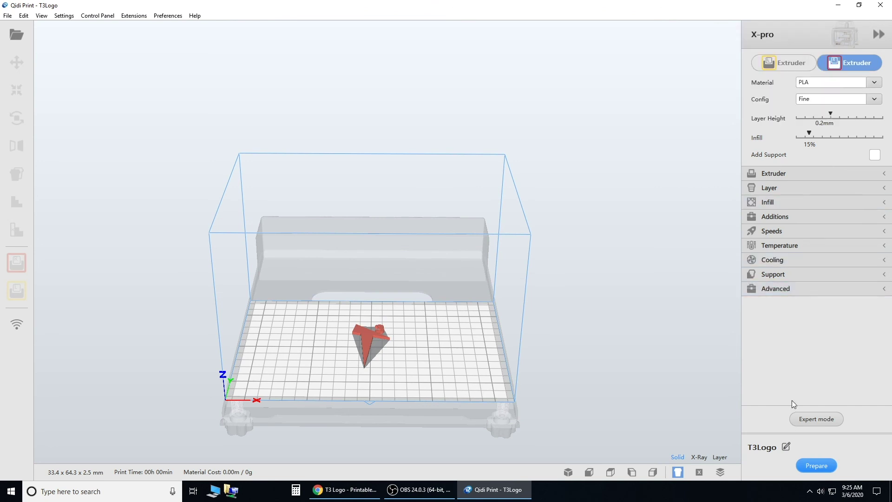
Re-slice T3Logo for the X-pro (9 minutes, 0.48 m filament) and save it as G-code
{"action": "left_click", "coordinate": [836, 461]}
{"action": "left_click", "coordinate": [816, 465]}
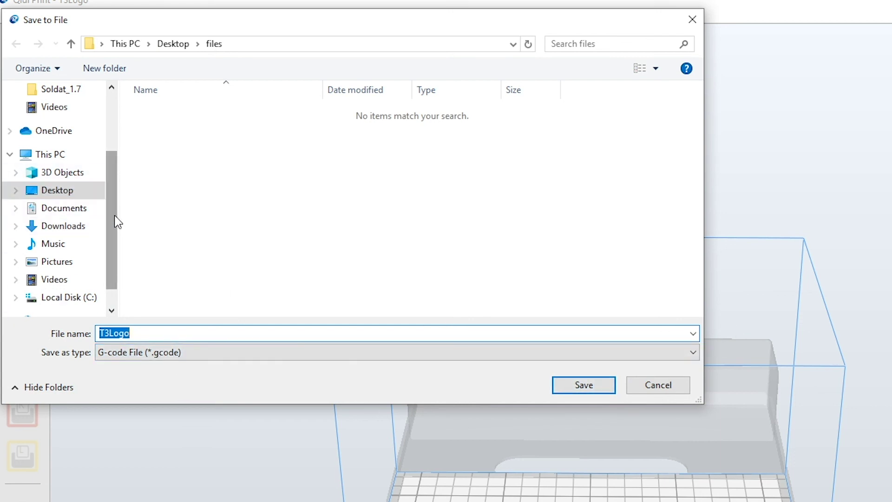
{"action": "left_click_drag", "start_coordinate": [114, 222], "coordinate": [112, 238]}
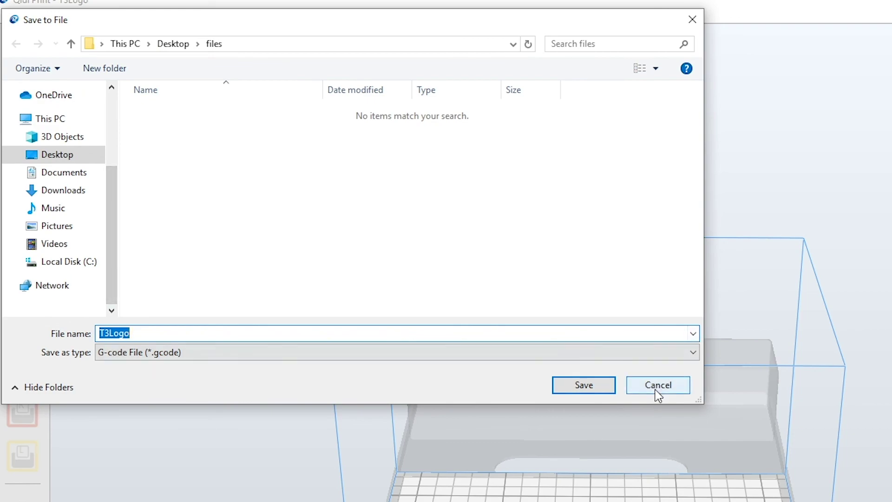